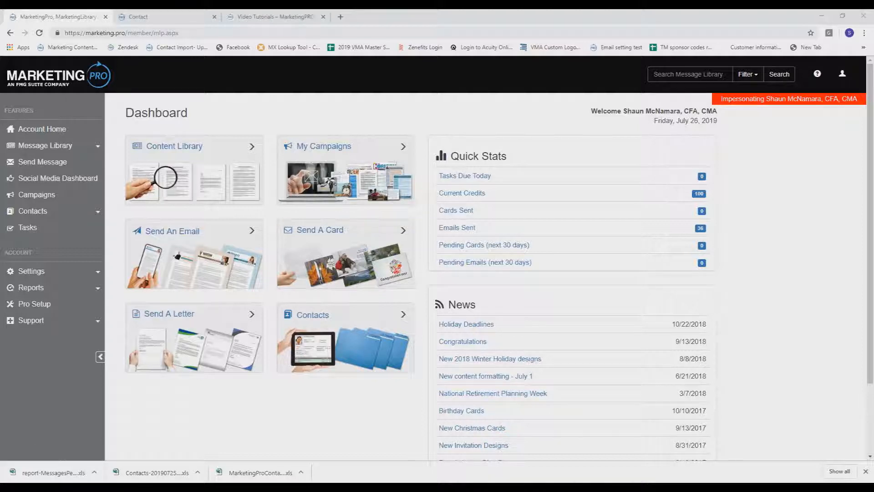
List the Weekly Economic Update messages from the Message Library
{"action": "mouse_move", "coordinate": [72, 121]}
{"action": "left_mouse_down"}
{"action": "mouse_move", "coordinate": [5, 155]}
{"action": "mouse_move", "coordinate": [73, 120]}
{"action": "left_mouse_up"}
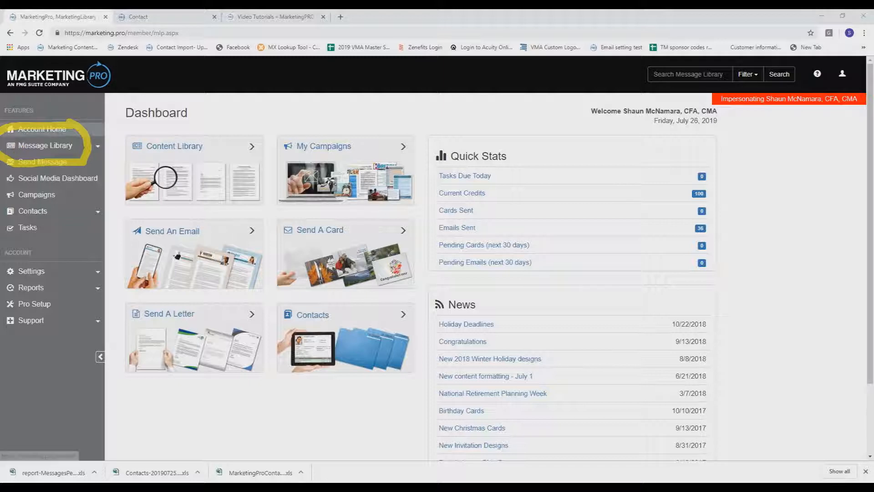
{"action": "left_click", "coordinate": [19, 146]}
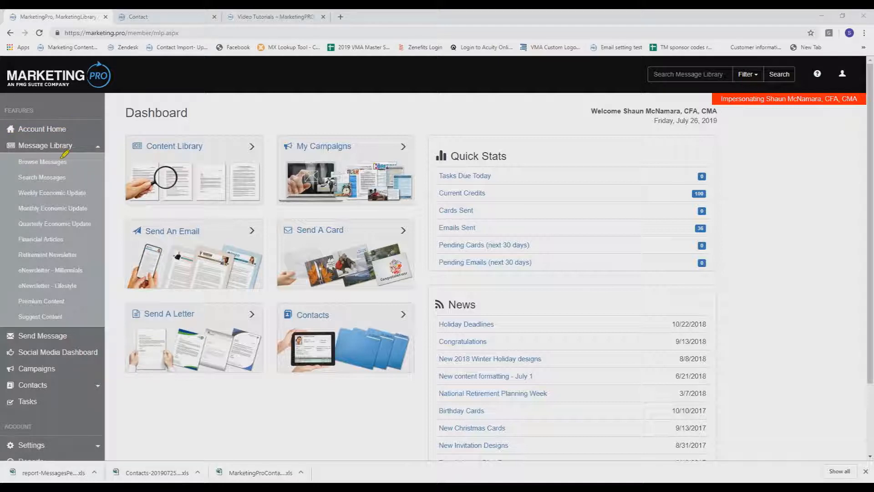
{"action": "left_click", "coordinate": [96, 193]}
{"action": "left_click", "coordinate": [96, 208]}
{"action": "left_click", "coordinate": [97, 224]}
{"action": "left_click", "coordinate": [83, 256]}
{"action": "left_click", "coordinate": [88, 273]}
{"action": "left_click", "coordinate": [85, 285]}
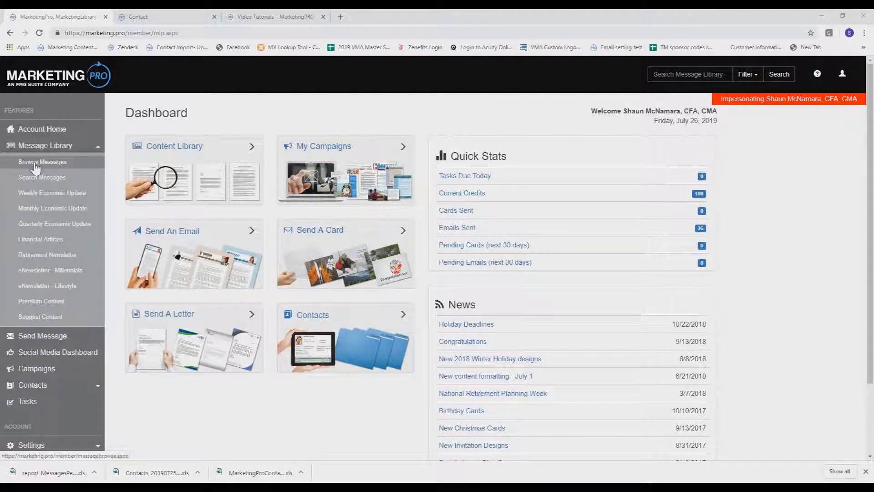
{"action": "left_click", "coordinate": [61, 193]}
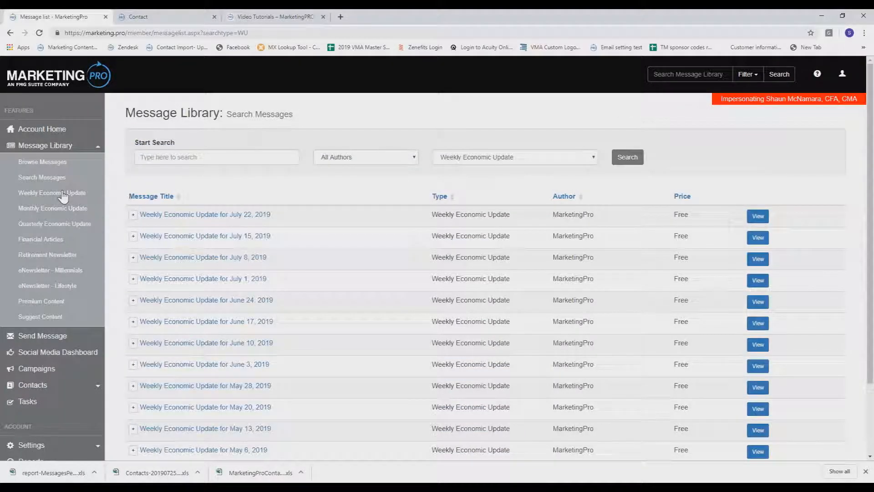
{"action": "left_click", "coordinate": [207, 220]}
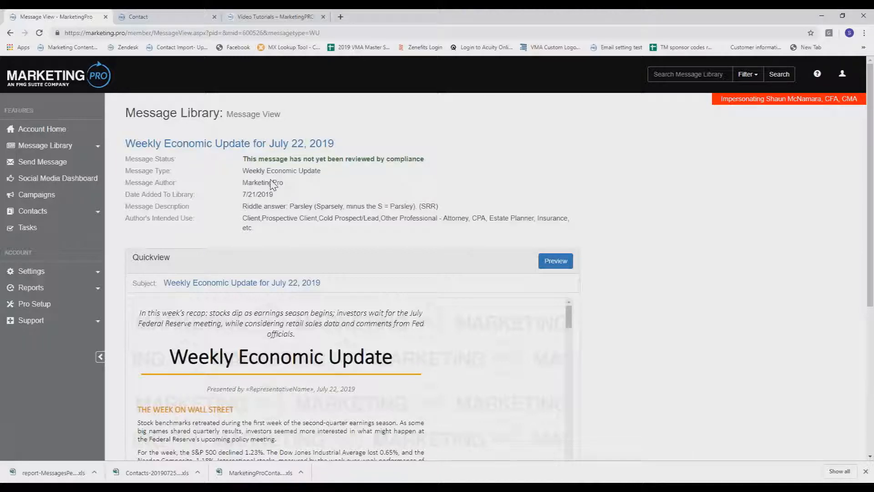
{"action": "left_click", "coordinate": [10, 33]}
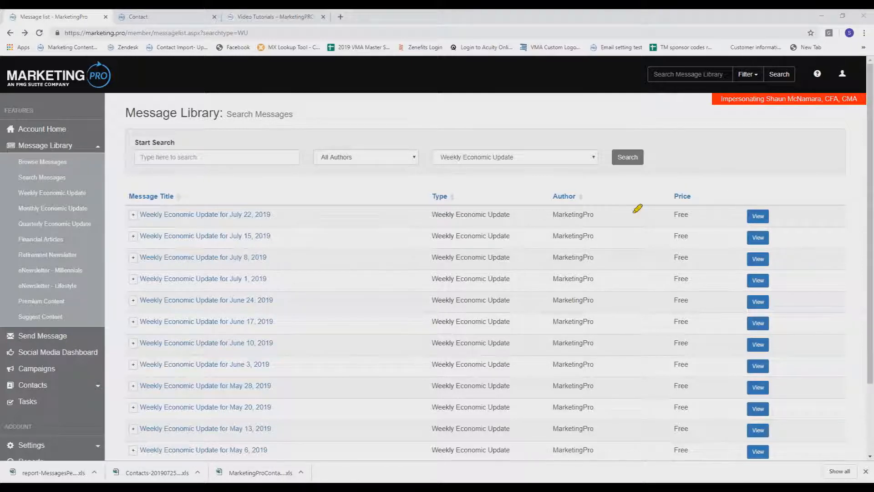
{"action": "mouse_move", "coordinate": [720, 181]}
{"action": "left_mouse_down"}
{"action": "mouse_move", "coordinate": [726, 223]}
{"action": "mouse_move", "coordinate": [722, 198]}
{"action": "left_mouse_up"}
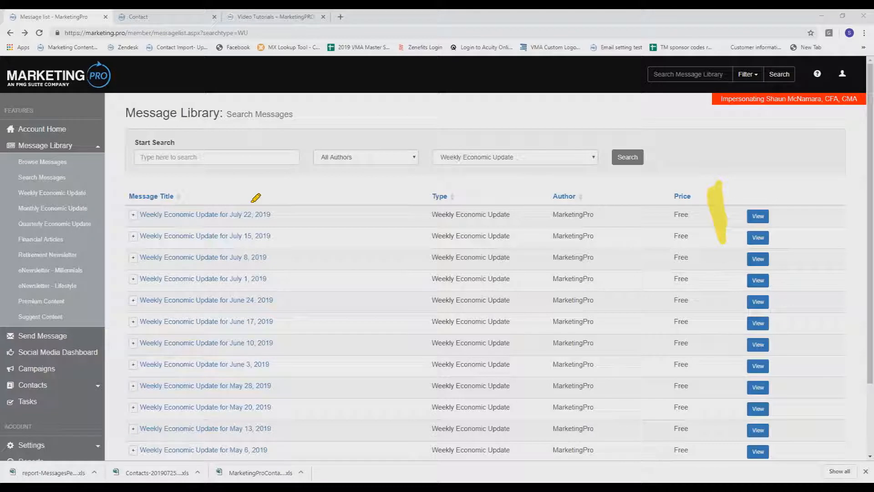
{"action": "key", "text": "Escape"}
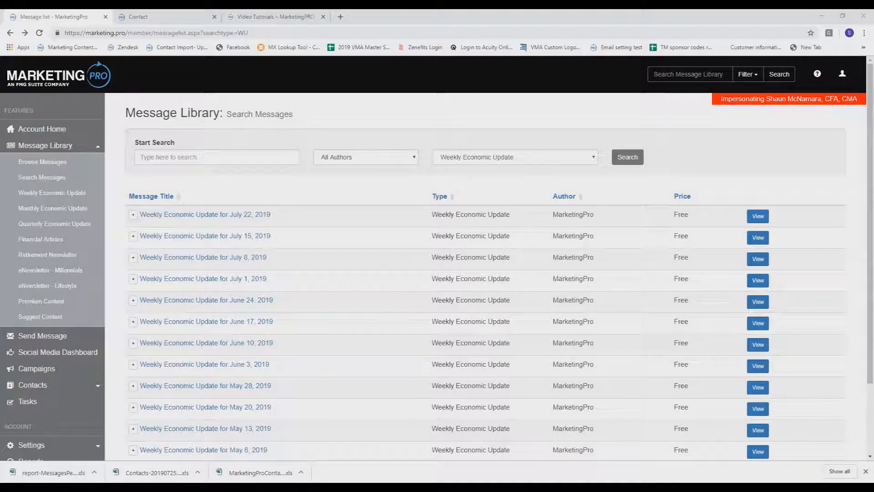
Open the Weekly Economic Update for July 22, 2019 and go to its download and send options
{"action": "left_click", "coordinate": [203, 215]}
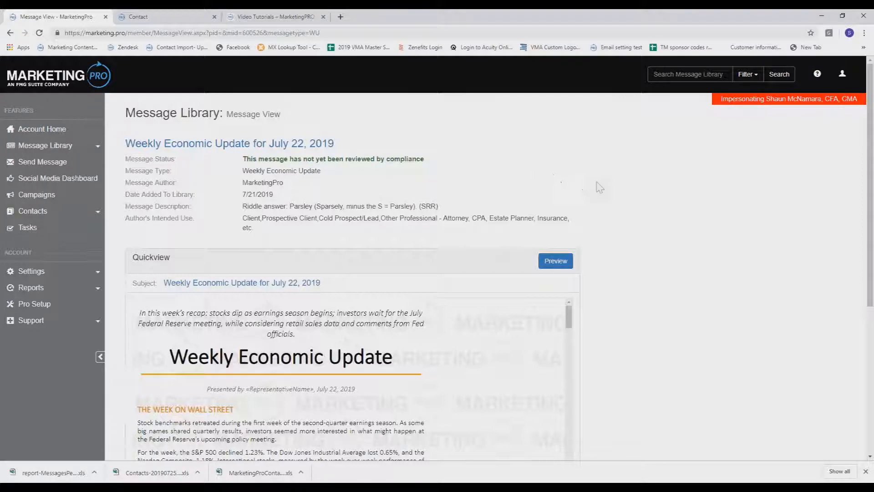
{"action": "scroll", "coordinate": [598, 186], "scroll_direction": "down", "scroll_amount": 5}
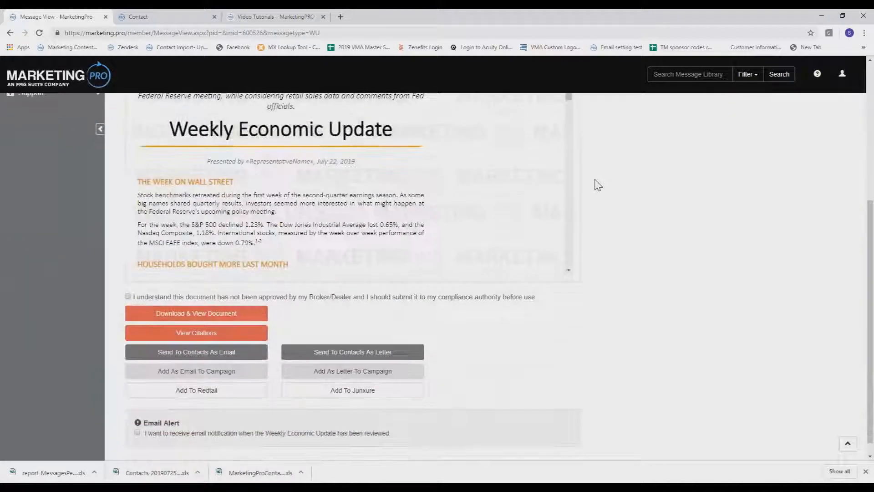
{"action": "scroll", "coordinate": [596, 186], "scroll_direction": "down", "scroll_amount": 1}
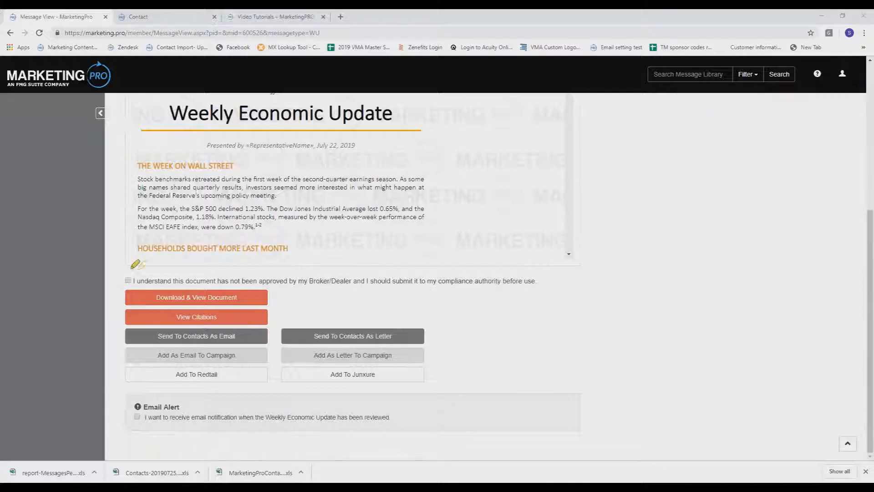
{"action": "mouse_move", "coordinate": [129, 258]}
{"action": "left_mouse_down"}
{"action": "mouse_move", "coordinate": [111, 376]}
{"action": "mouse_move", "coordinate": [353, 414]}
{"action": "left_mouse_up"}
{"action": "mouse_move", "coordinate": [423, 370]}
{"action": "left_mouse_down"}
{"action": "mouse_move", "coordinate": [243, 250]}
{"action": "mouse_move", "coordinate": [123, 262]}
{"action": "left_mouse_up"}
{"action": "key", "text": "Escape"}
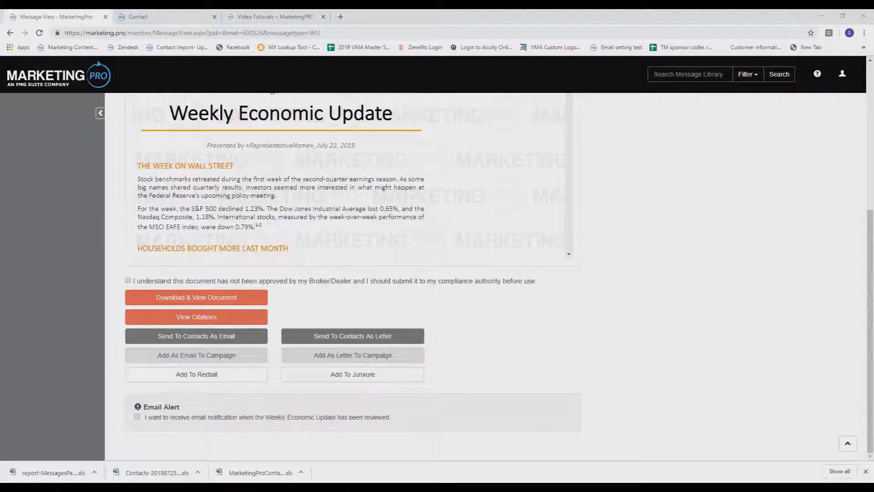
Acknowledge that the document lacks Broker/Dealer approval and start sending it to contacts as an email
{"action": "left_click", "coordinate": [128, 281]}
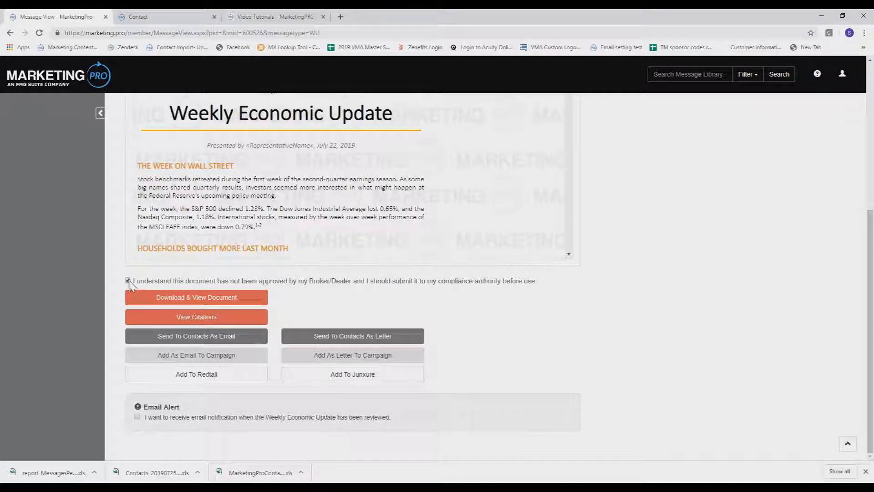
{"action": "left_click", "coordinate": [182, 336]}
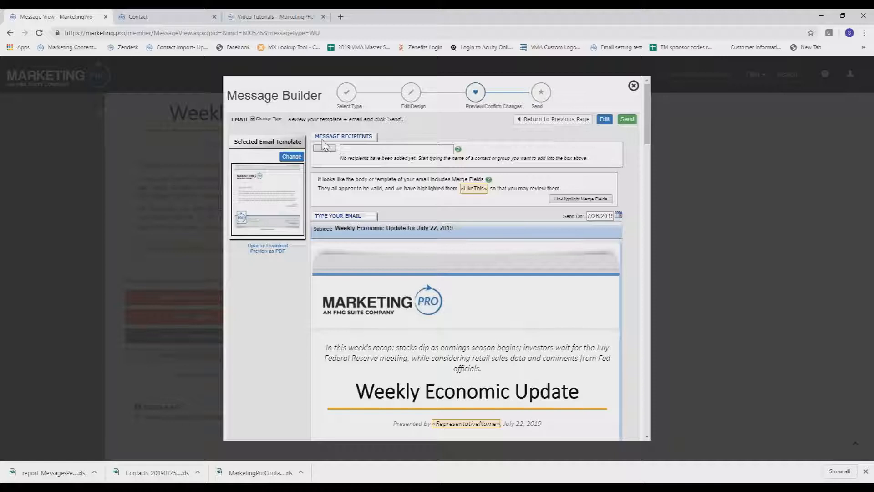
{"action": "scroll", "coordinate": [447, 204], "scroll_direction": "down", "scroll_amount": 3}
{"action": "scroll", "coordinate": [457, 192], "scroll_direction": "down", "scroll_amount": 9}
{"action": "scroll", "coordinate": [457, 192], "scroll_direction": "up", "scroll_amount": 12}
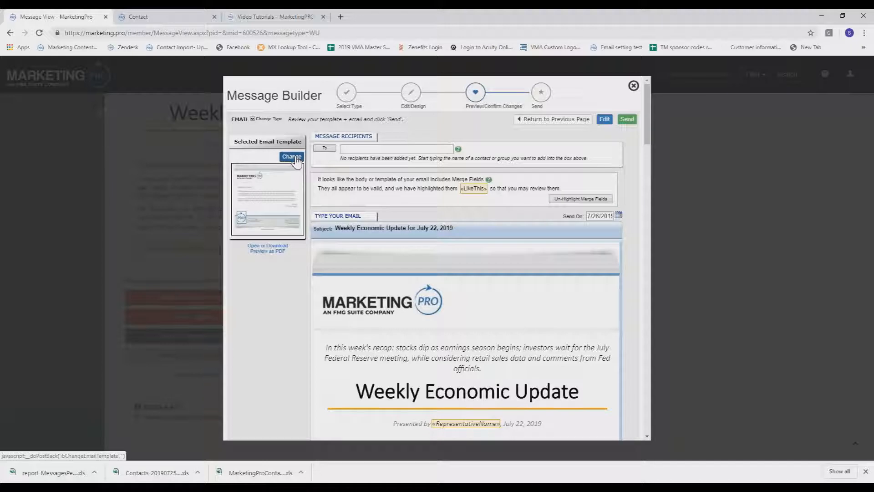
Change the email's design to the 3/12- Tree template
{"action": "left_click", "coordinate": [294, 158]}
{"action": "scroll", "coordinate": [488, 169], "scroll_direction": "down", "scroll_amount": 15}
{"action": "scroll", "coordinate": [468, 255], "scroll_direction": "up", "scroll_amount": 15}
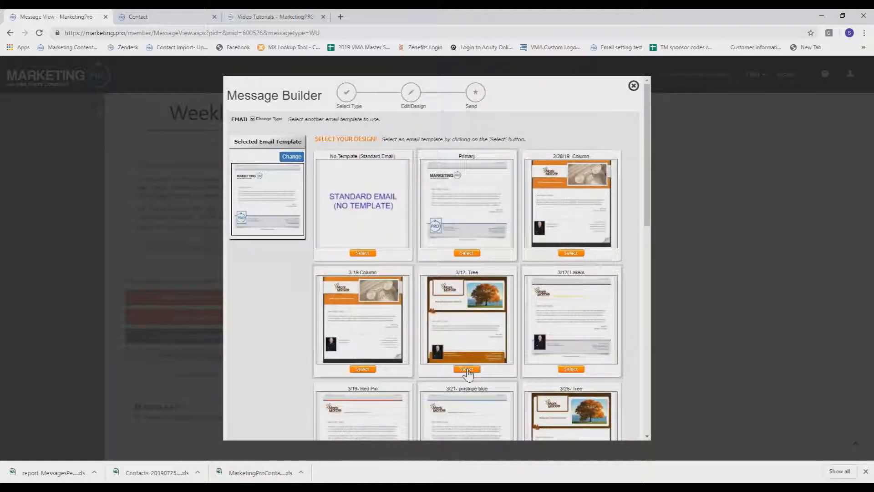
{"action": "left_click", "coordinate": [466, 369]}
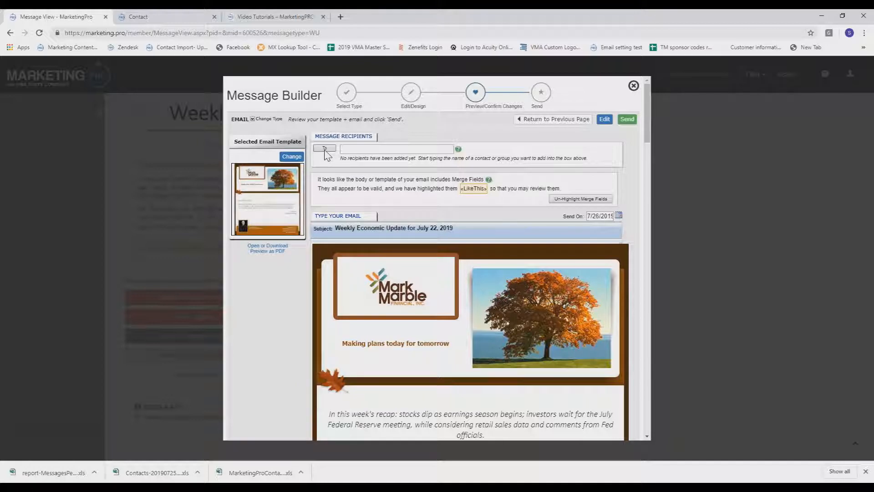
Open the recipient selection for the email
{"action": "left_click", "coordinate": [354, 150]}
{"action": "mouse_move", "coordinate": [357, 128]}
{"action": "left_mouse_down"}
{"action": "mouse_move", "coordinate": [301, 139]}
{"action": "mouse_move", "coordinate": [325, 135]}
{"action": "left_mouse_up"}
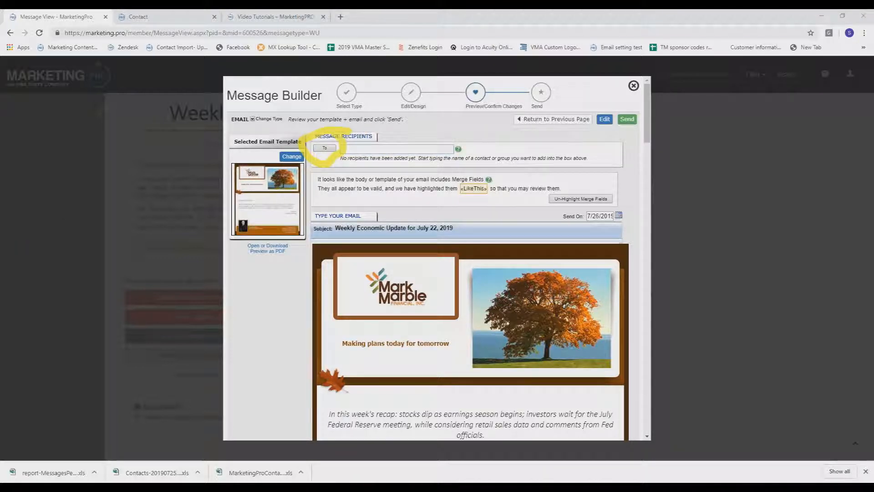
{"action": "left_click", "coordinate": [325, 150]}
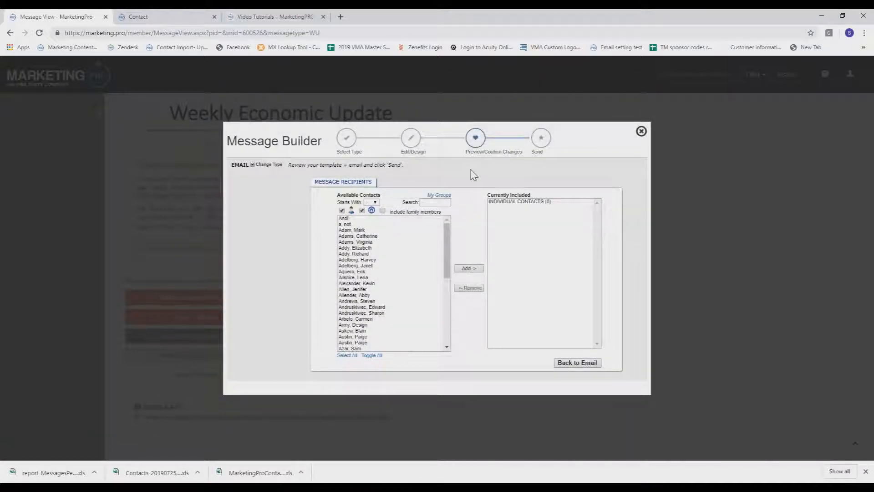
Try selecting several individual contacts from the list of available contacts
{"action": "left_click", "coordinate": [365, 250]}
{"action": "left_click", "coordinate": [368, 295]}
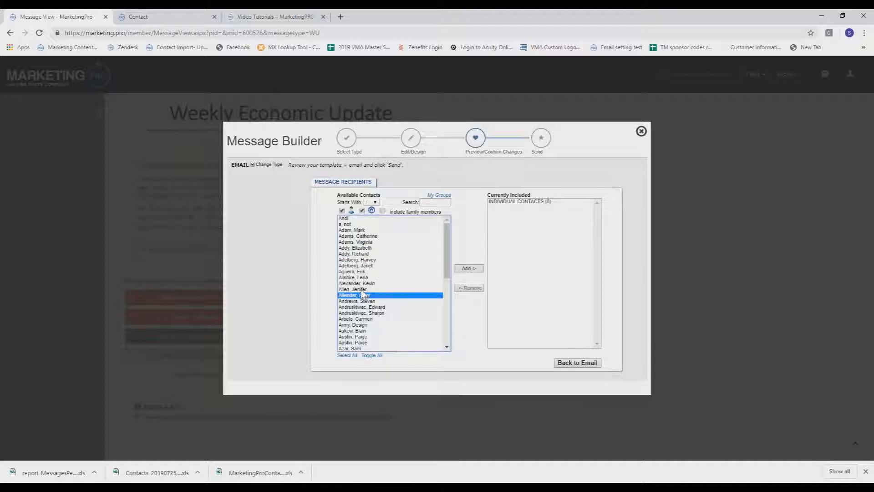
{"action": "left_click", "coordinate": [367, 277], "text": "ctrl"}
{"action": "left_click", "coordinate": [369, 247], "text": "ctrl"}
{"action": "left_click", "coordinate": [369, 236], "text": "ctrl"}
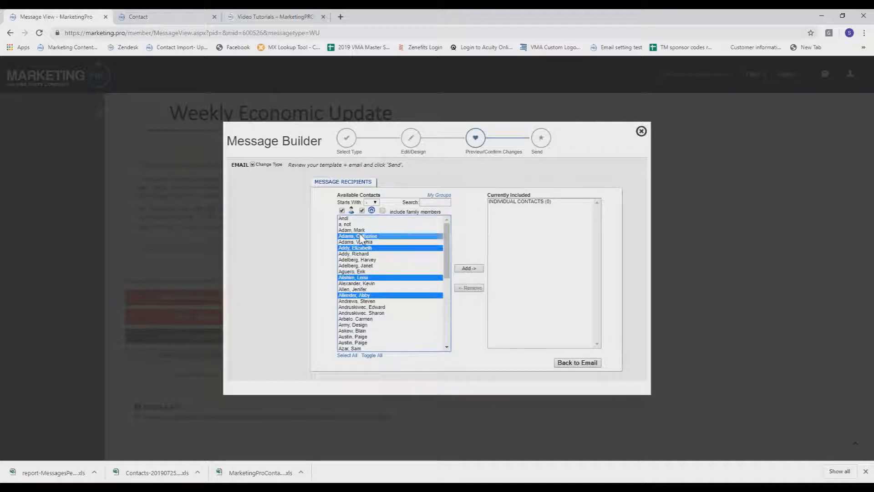
{"action": "left_click", "coordinate": [368, 325], "text": "ctrl"}
{"action": "left_click_drag", "start_coordinate": [448, 246], "coordinate": [447, 310]}
{"action": "left_click", "coordinate": [359, 266], "text": "ctrl"}
{"action": "left_click", "coordinate": [360, 320], "text": "ctrl"}
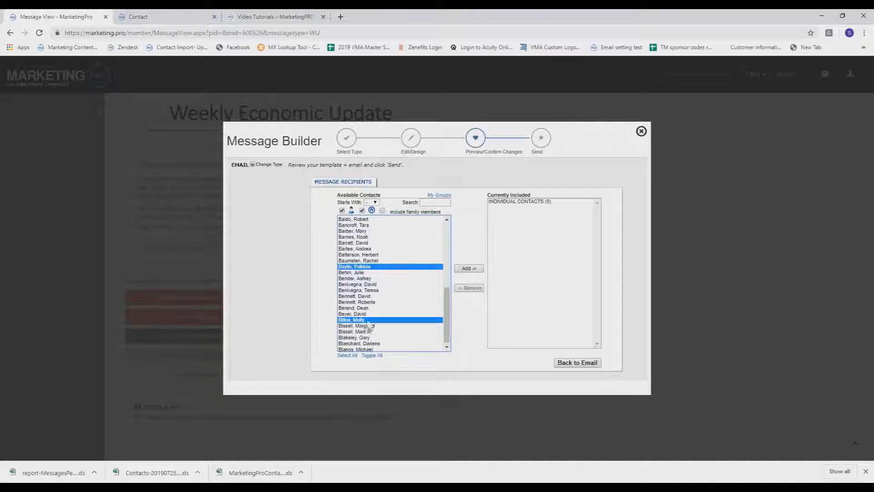
{"action": "left_click", "coordinate": [360, 338], "text": "ctrl"}
{"action": "left_click", "coordinate": [350, 290], "text": "ctrl"}
{"action": "left_click_drag", "start_coordinate": [447, 318], "coordinate": [444, 241]}
Add the A Clients and test groups as message recipients and return to the email
{"action": "left_click", "coordinate": [436, 196]}
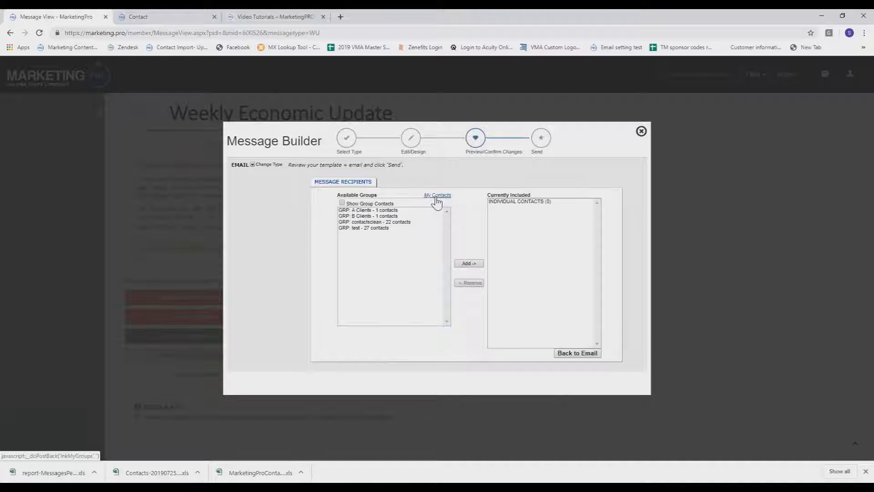
{"action": "left_click", "coordinate": [392, 210]}
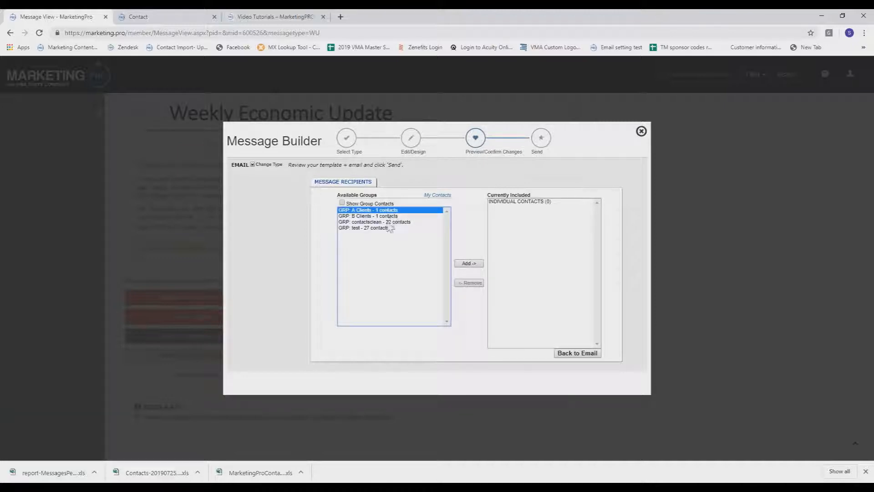
{"action": "left_click", "coordinate": [381, 228], "text": "ctrl"}
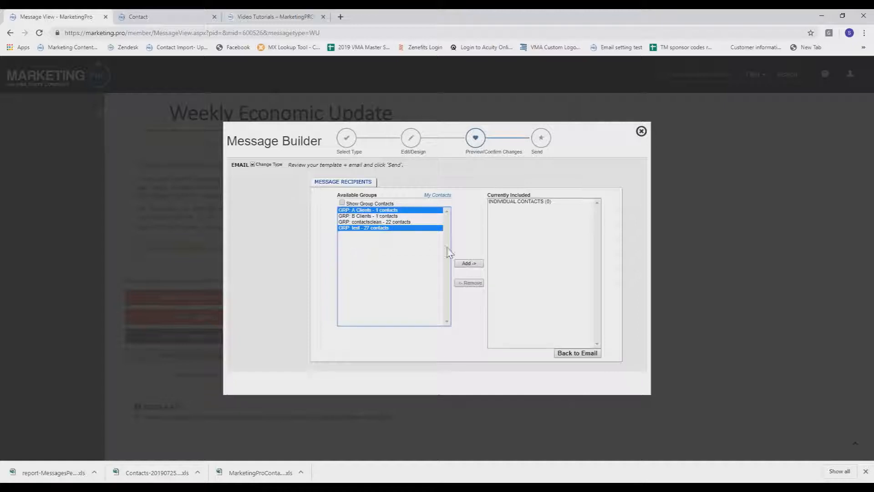
{"action": "left_click", "coordinate": [468, 263]}
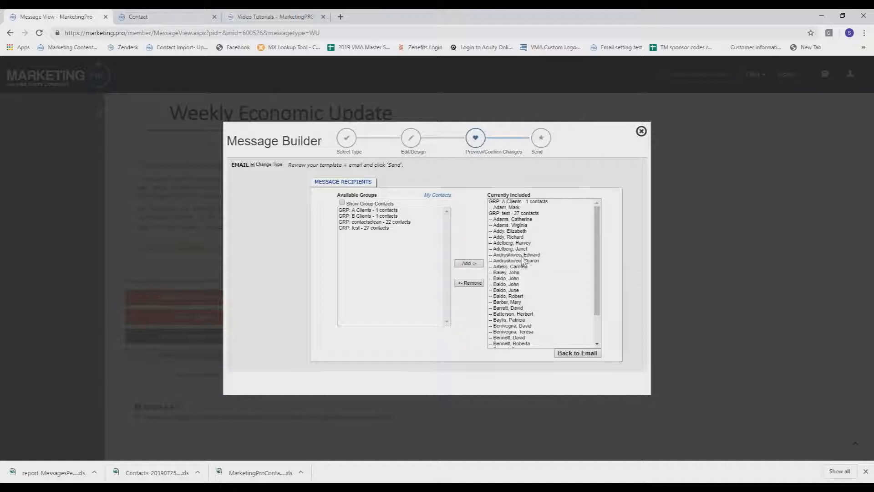
{"action": "left_click_drag", "start_coordinate": [490, 189], "coordinate": [550, 192]}
{"action": "left_click", "coordinate": [553, 238]}
{"action": "left_click", "coordinate": [518, 186]}
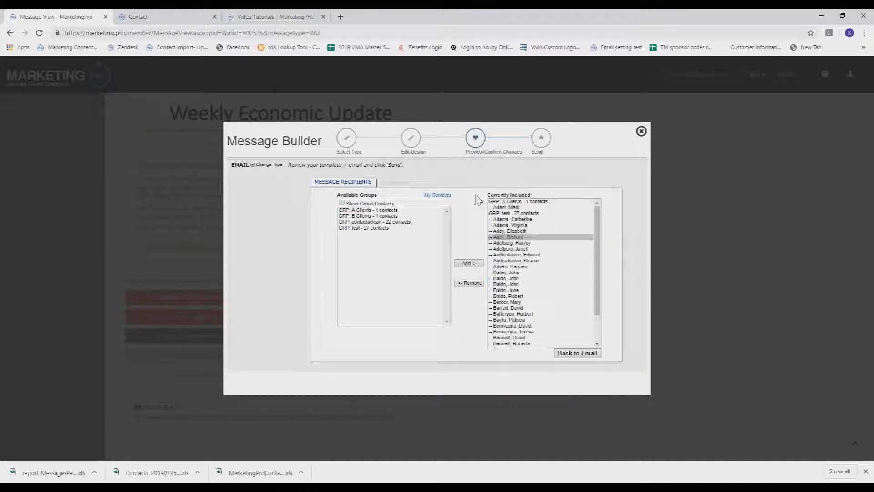
{"action": "left_click", "coordinate": [576, 353]}
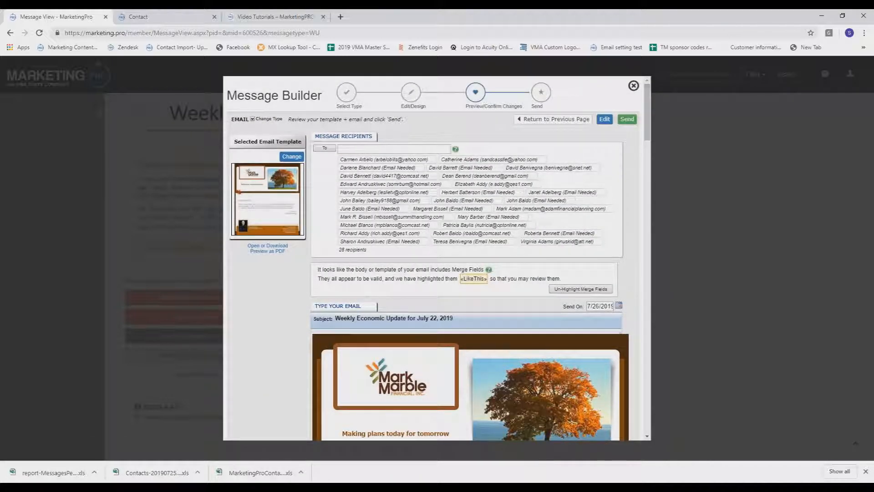
Review the email preview, checking the highlighted representative merge fields, the article body, the contact line and the disclosure
{"action": "left_click_drag", "start_coordinate": [647, 90], "coordinate": [646, 118]}
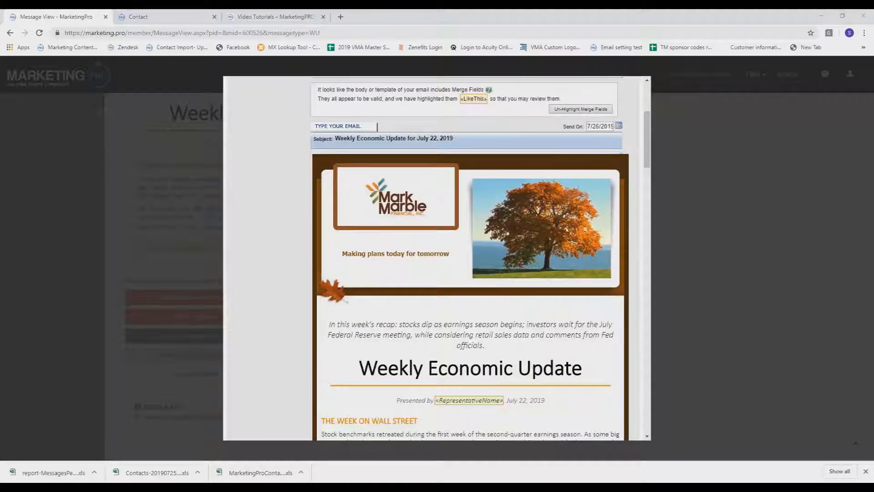
{"action": "mouse_move", "coordinate": [495, 86]}
{"action": "left_mouse_down"}
{"action": "mouse_move", "coordinate": [451, 105]}
{"action": "mouse_move", "coordinate": [499, 88]}
{"action": "left_mouse_up"}
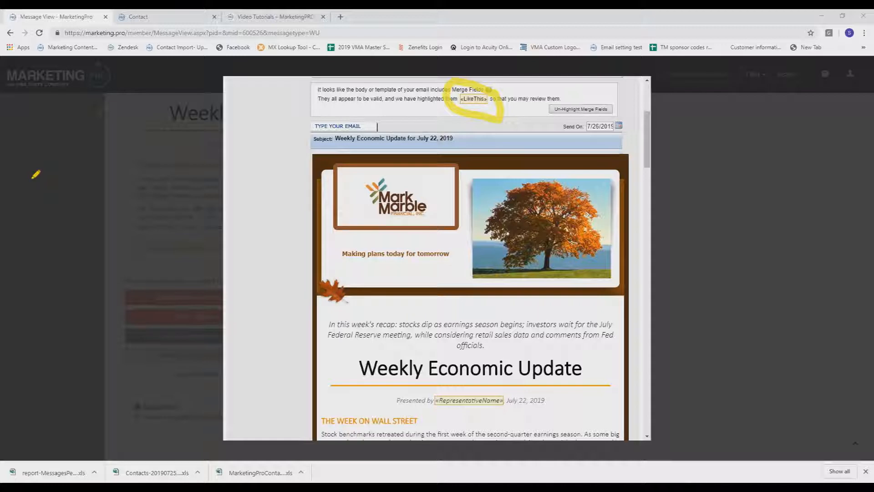
{"action": "key", "text": "Escape"}
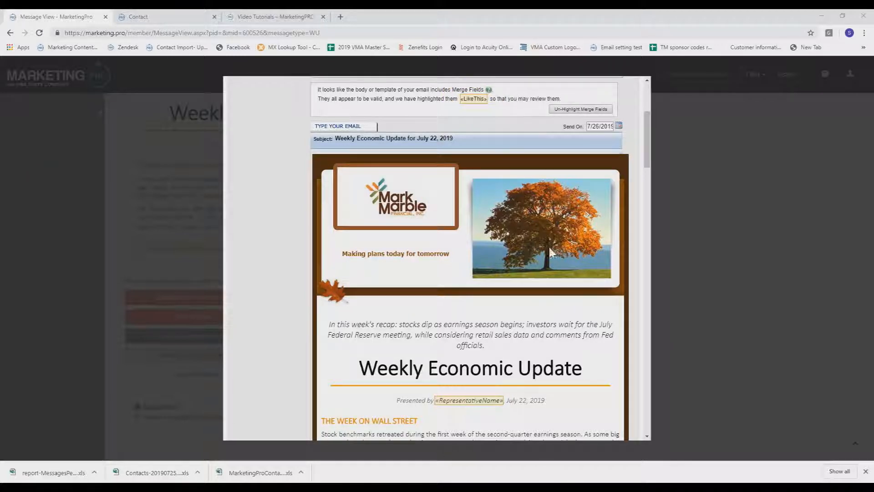
{"action": "scroll", "coordinate": [533, 317], "scroll_direction": "down", "scroll_amount": 6}
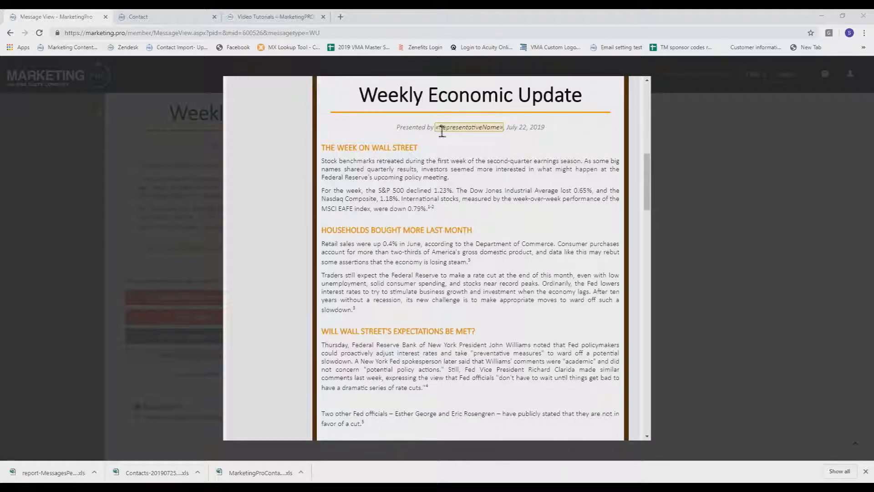
{"action": "left_click_drag", "start_coordinate": [440, 127], "coordinate": [515, 128]}
{"action": "left_click", "coordinate": [506, 171]}
{"action": "scroll", "coordinate": [485, 223], "scroll_direction": "up", "scroll_amount": 3}
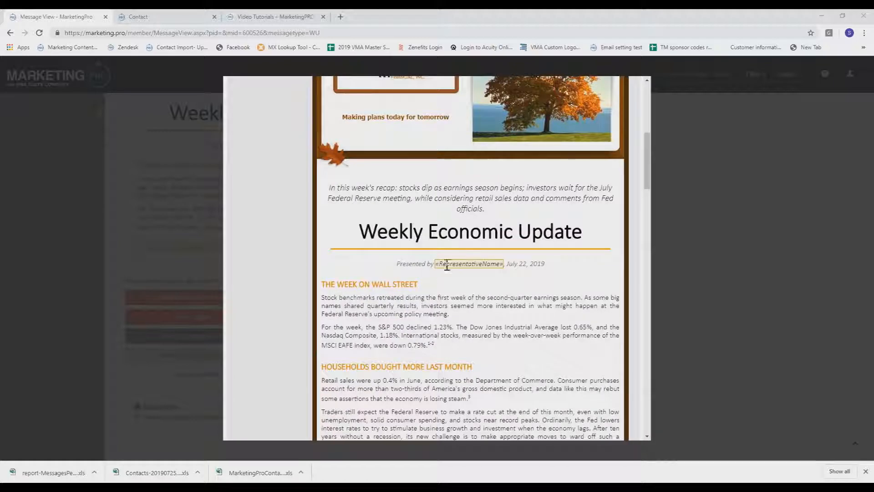
{"action": "scroll", "coordinate": [567, 262], "scroll_direction": "down", "scroll_amount": 15}
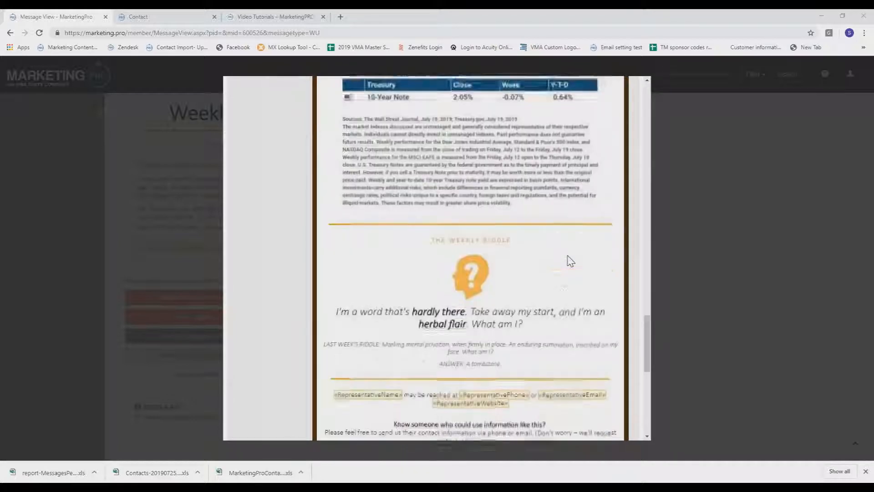
{"action": "scroll", "coordinate": [571, 262], "scroll_direction": "down", "scroll_amount": 3}
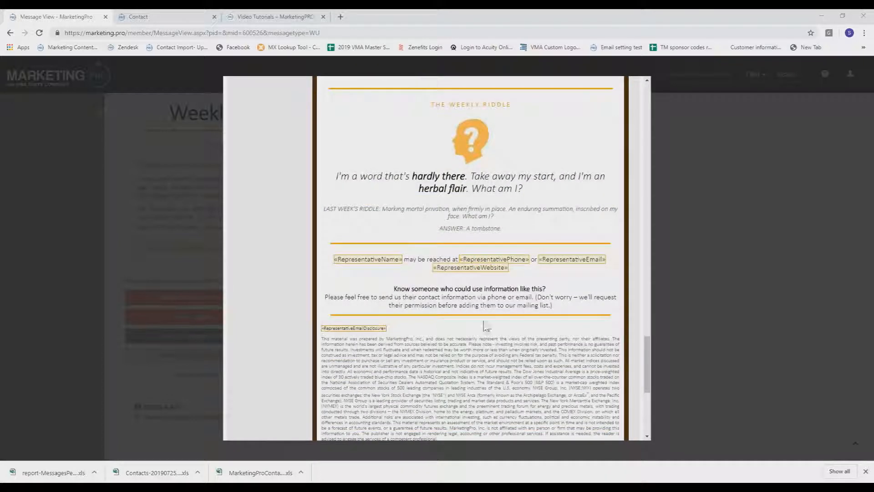
{"action": "scroll", "coordinate": [486, 326], "scroll_direction": "down", "scroll_amount": 2}
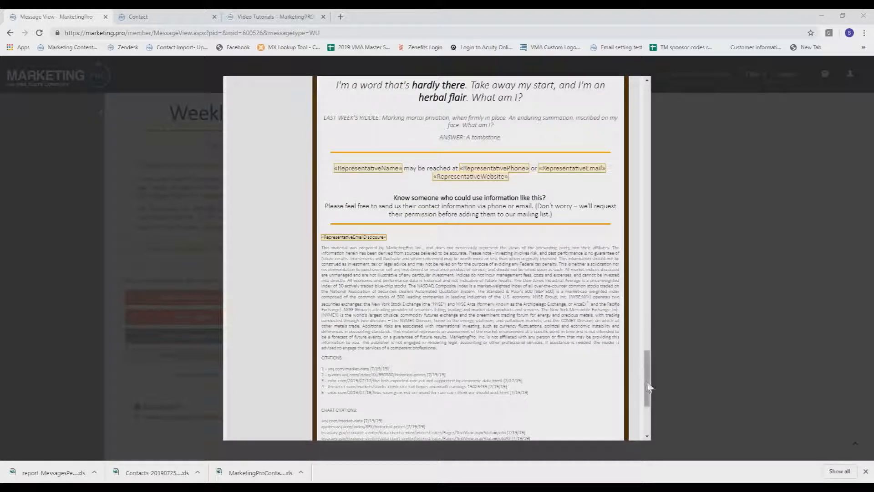